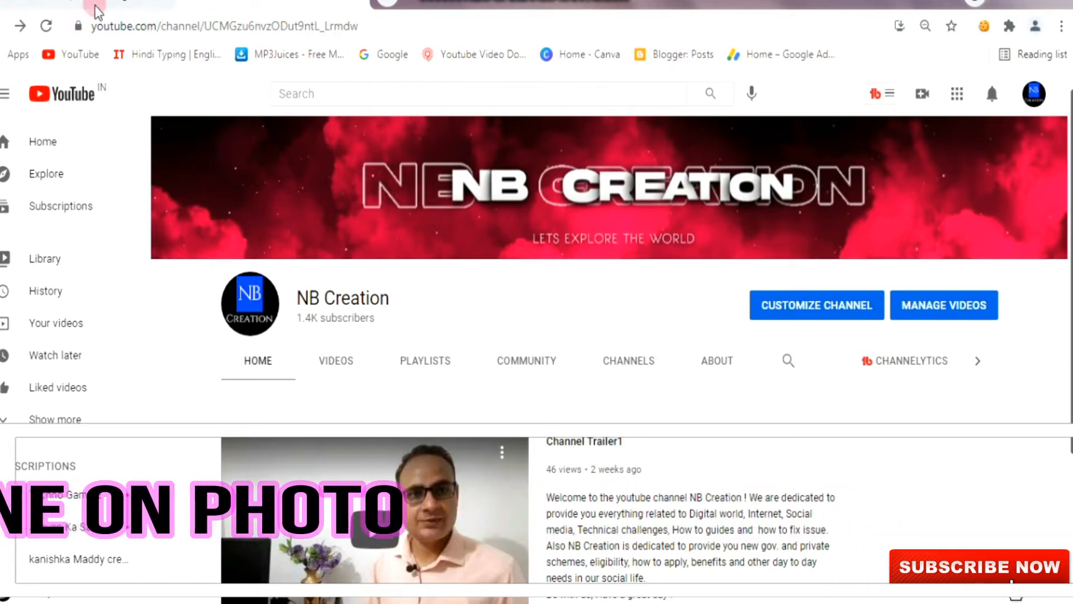
Step: Look through the YouTube results for "white border photo editing" to examine example photos with white outlines
{"action": "left_click", "coordinate": [127, 3]}
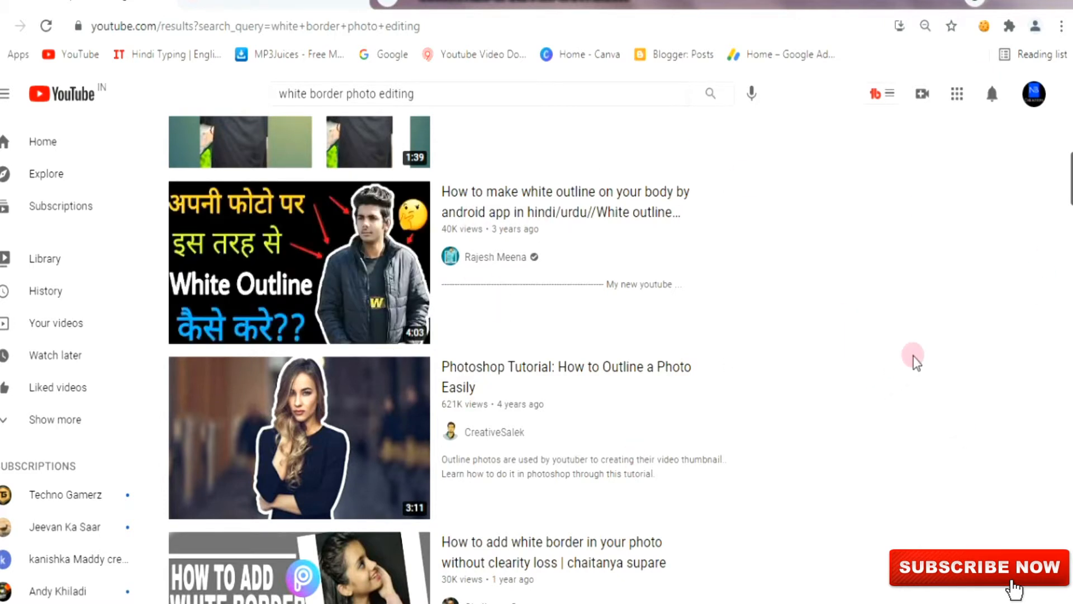
{"action": "scroll", "coordinate": [928, 352], "scroll_direction": "down", "scroll_amount": 2}
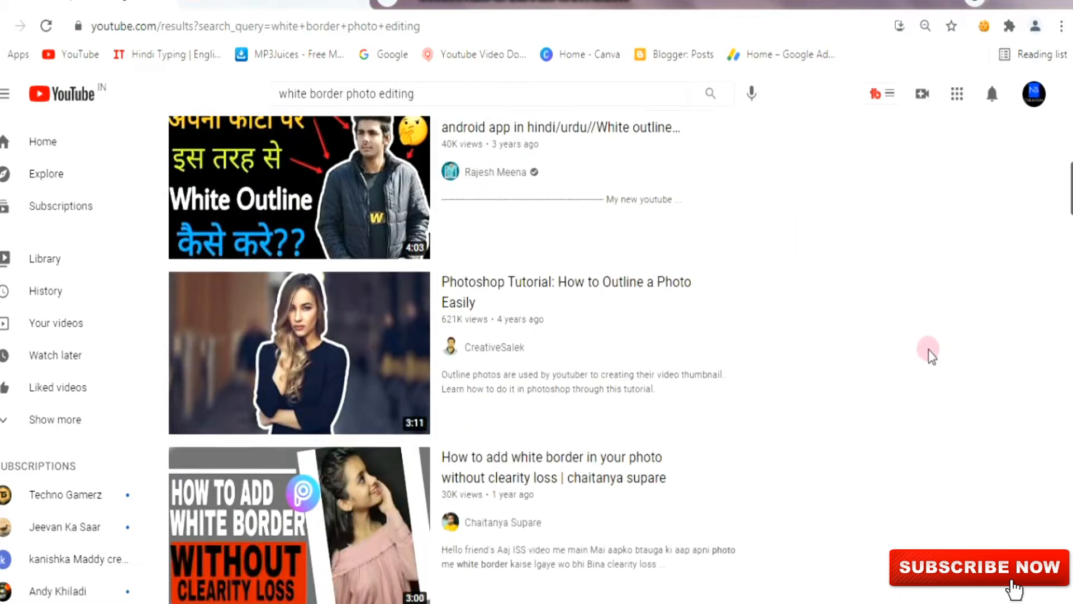
{"action": "scroll", "coordinate": [954, 375], "scroll_direction": "down", "scroll_amount": 6}
{"action": "scroll", "coordinate": [958, 360], "scroll_direction": "down", "scroll_amount": 4}
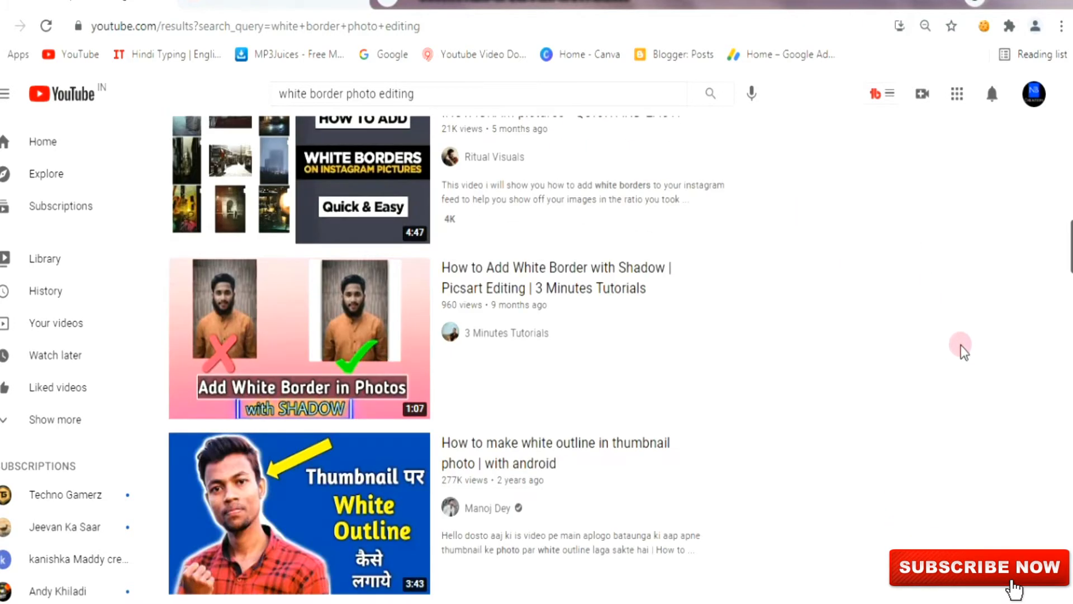
{"action": "scroll", "coordinate": [964, 349], "scroll_direction": "down", "scroll_amount": 3}
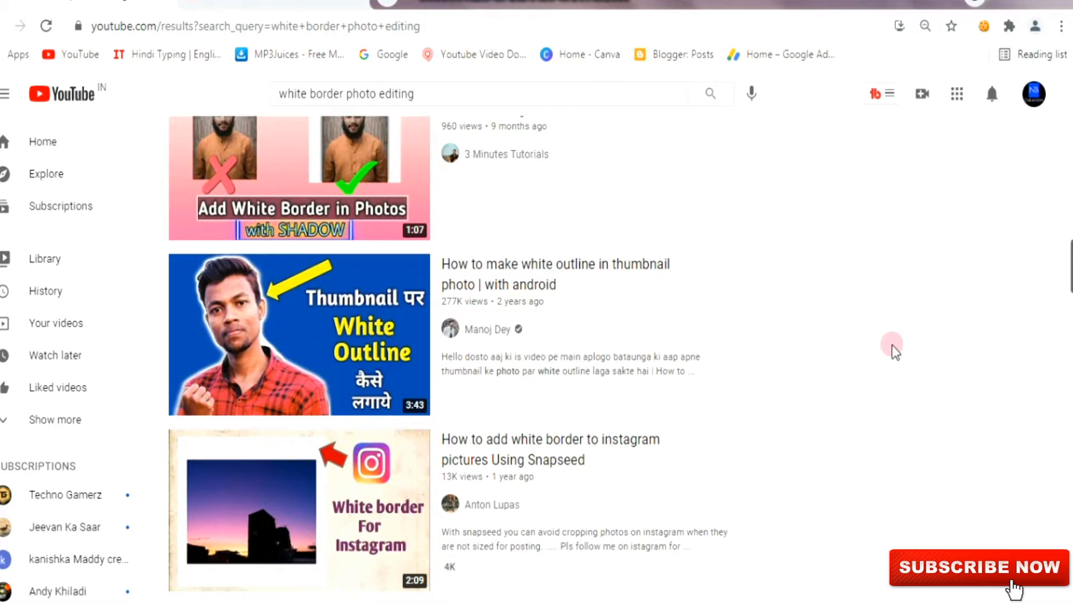
{"action": "scroll", "coordinate": [891, 348], "scroll_direction": "up", "scroll_amount": 10}
{"action": "scroll", "coordinate": [897, 335], "scroll_direction": "up", "scroll_amount": 12}
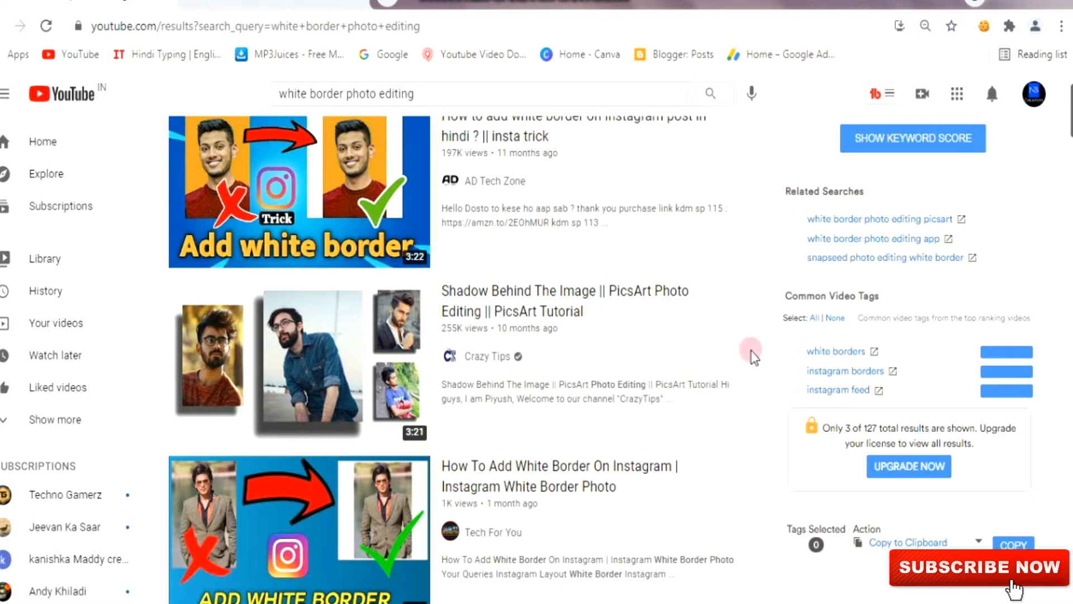
{"action": "scroll", "coordinate": [750, 339], "scroll_direction": "up", "scroll_amount": 2}
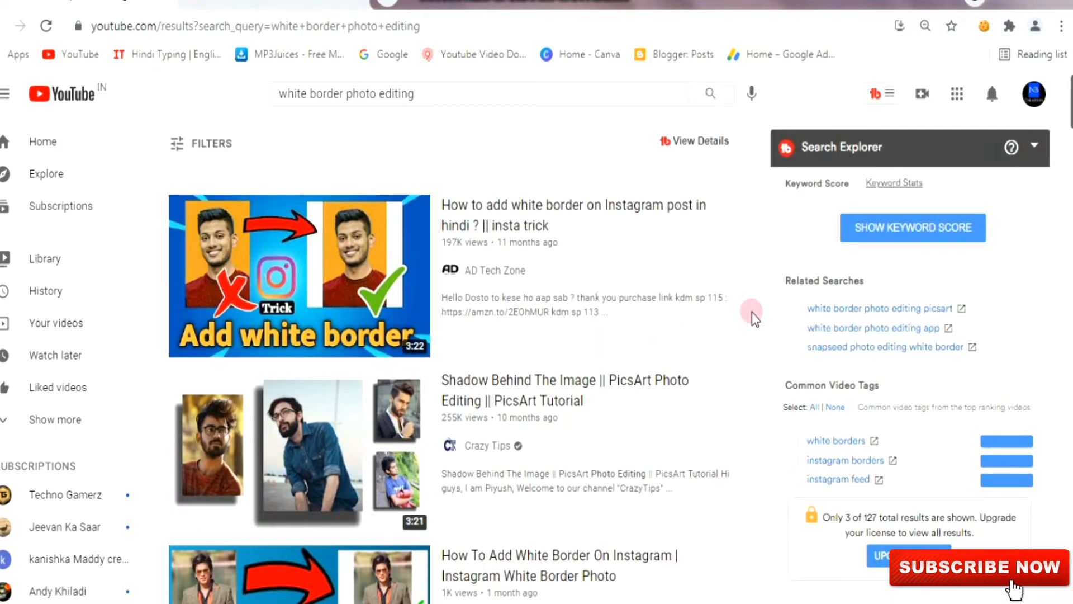
{"action": "left_click", "coordinate": [291, 2]}
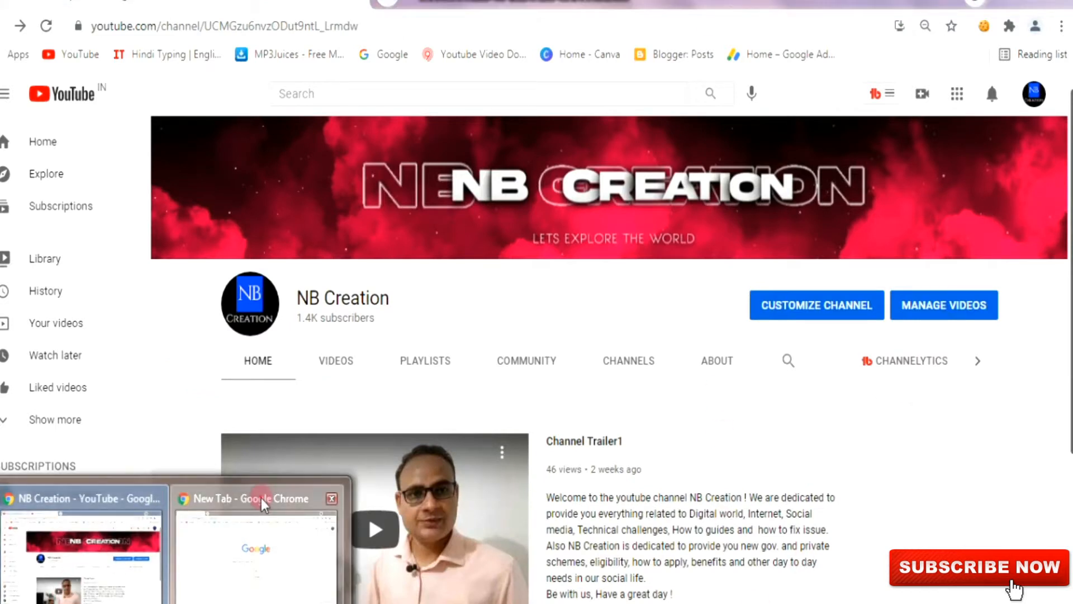
Step: Switch to the other browser window and open canva.com
{"action": "left_click", "coordinate": [242, 527]}
{"action": "left_click", "coordinate": [433, 328]}
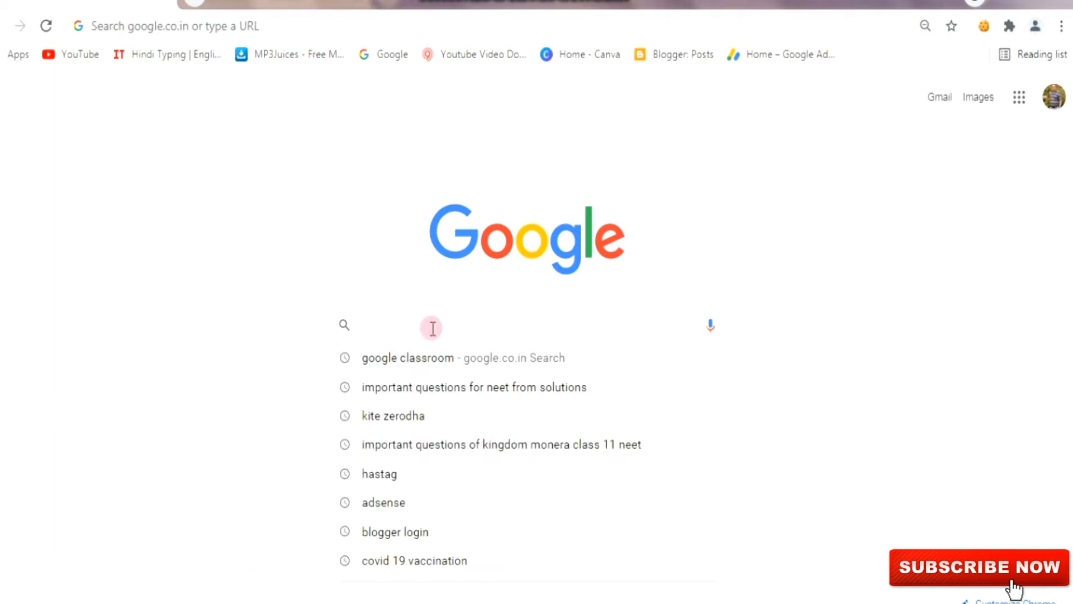
{"action": "type", "text": "can"}
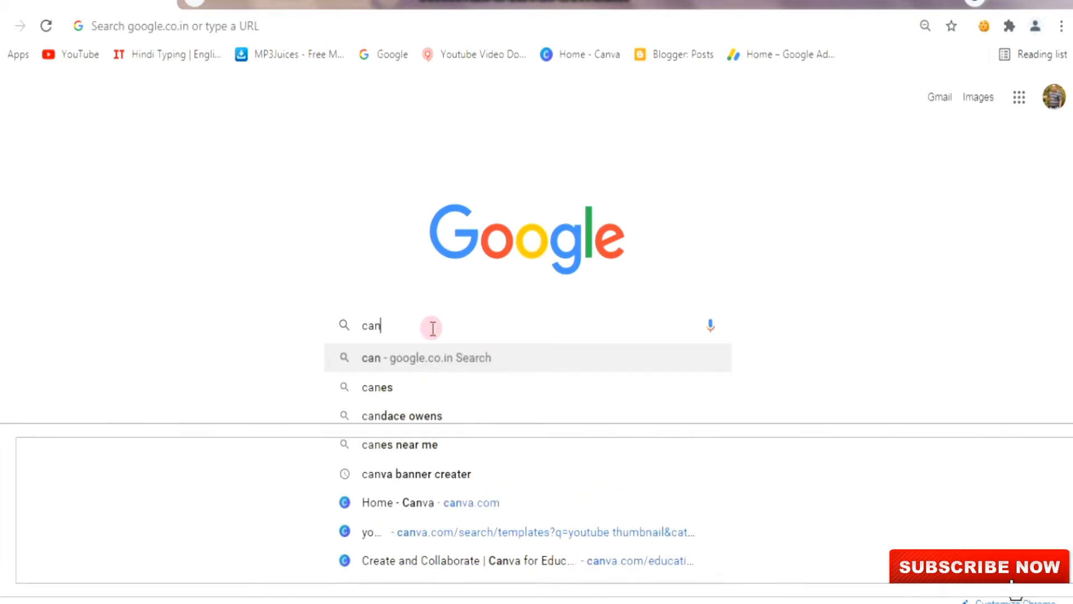
{"action": "type", "text": "va"}
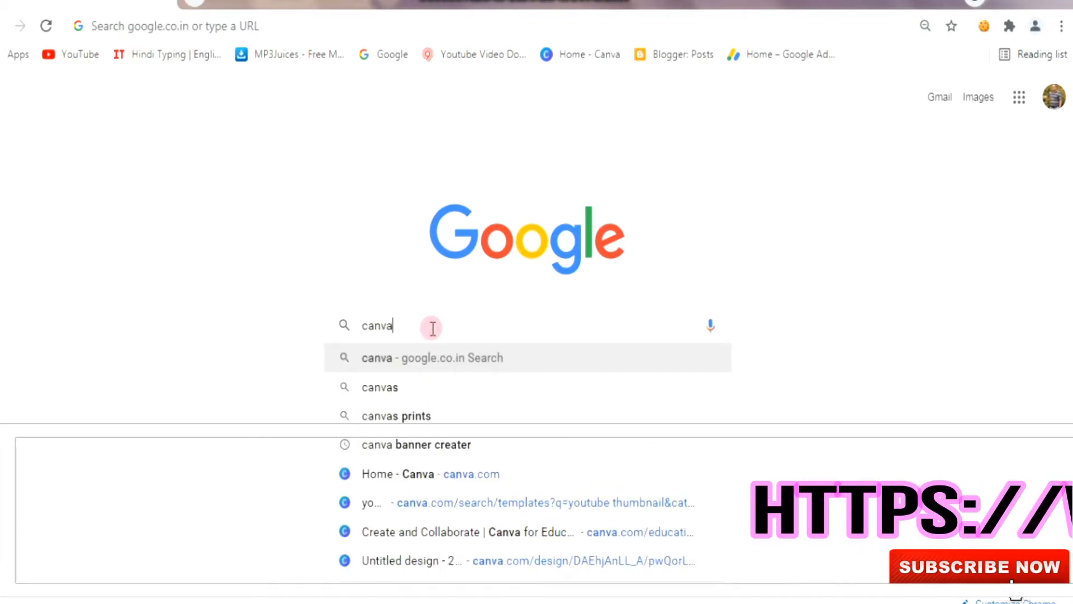
{"action": "type", "text": ".com"}
{"action": "key", "text": "Return"}
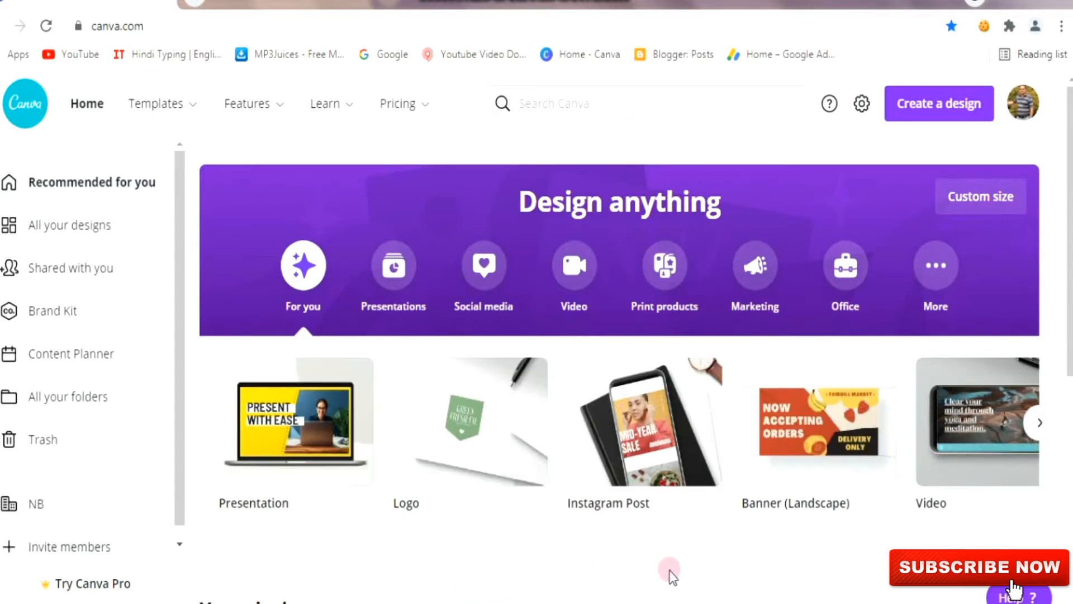
Step: Start a blank YouTube Thumbnail design and set its page background to solid purple
{"action": "left_click", "coordinate": [606, 107]}
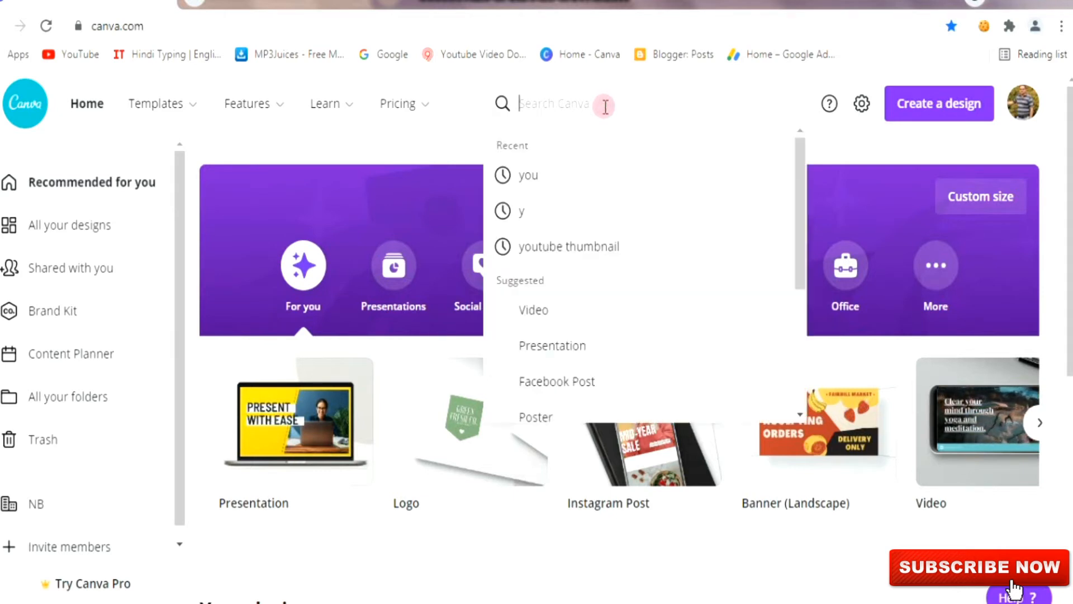
{"action": "left_click", "coordinate": [581, 249]}
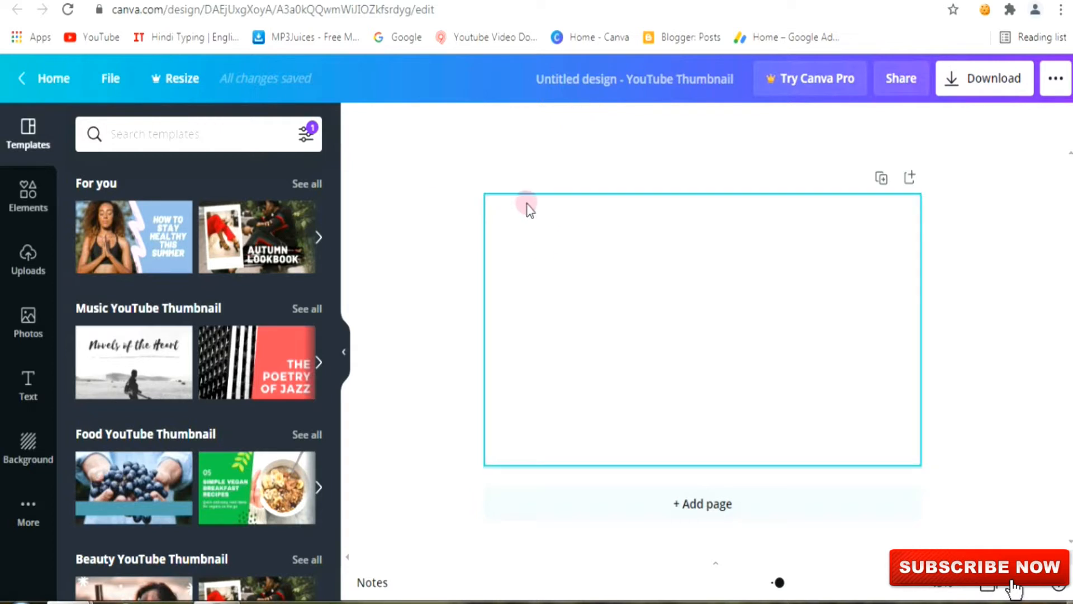
{"action": "left_click", "coordinate": [28, 447]}
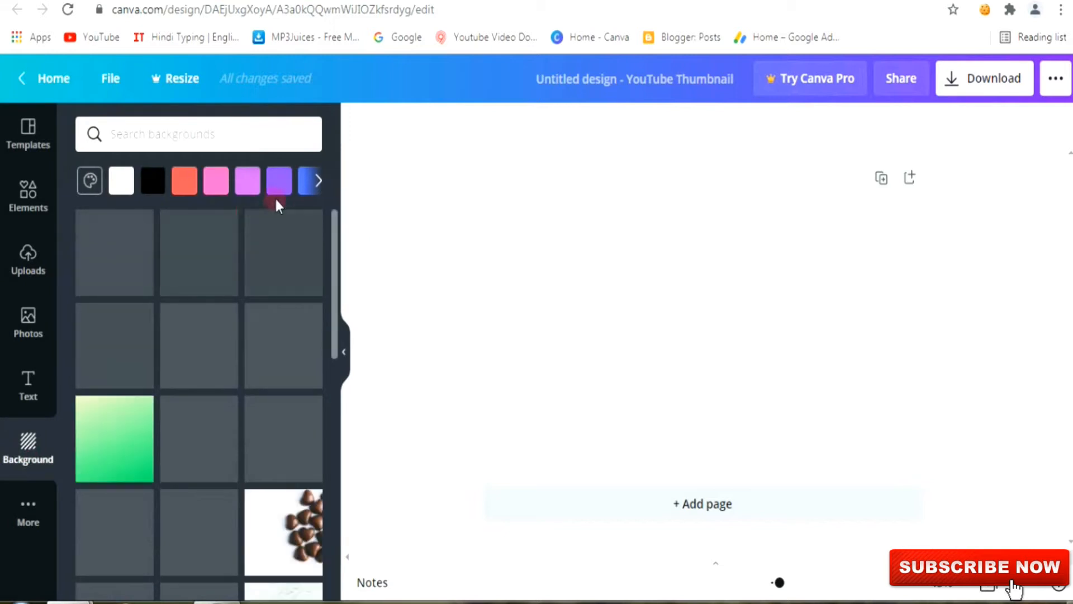
{"action": "left_click", "coordinate": [318, 180]}
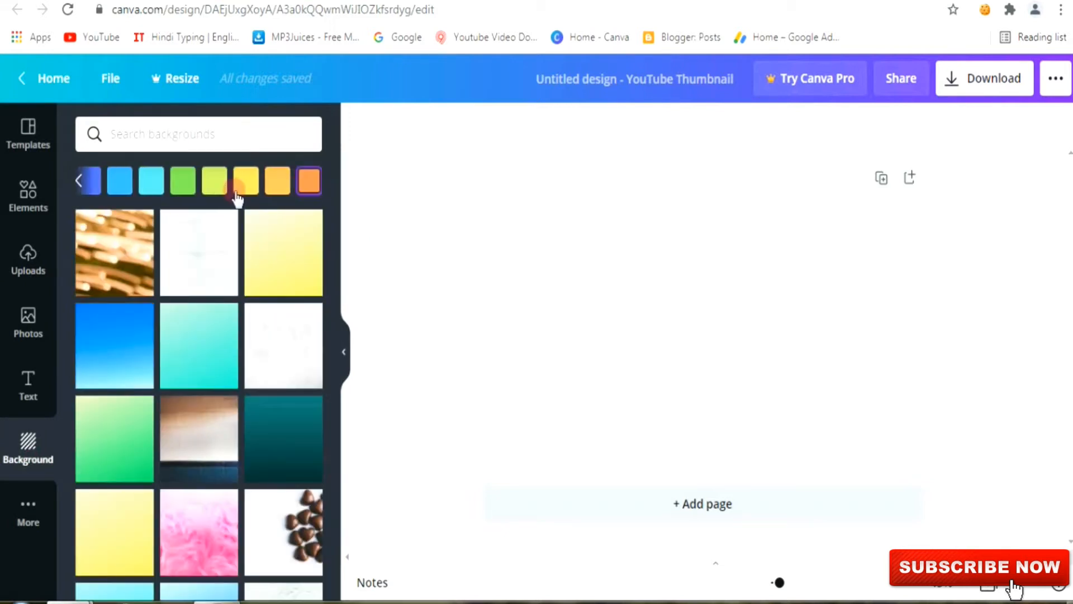
{"action": "left_click", "coordinate": [79, 182]}
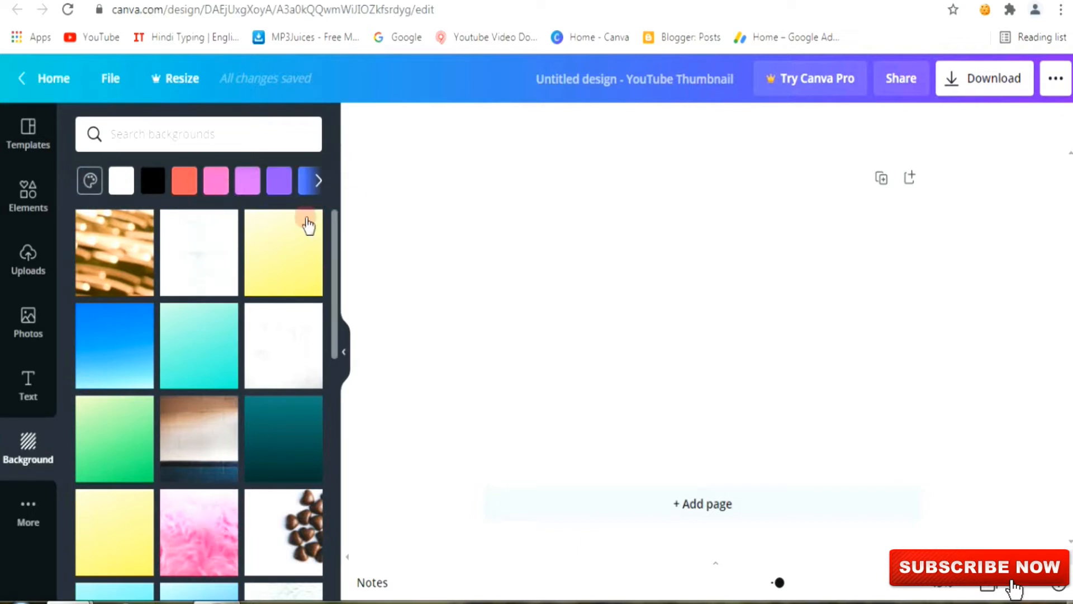
{"action": "left_click", "coordinate": [283, 187]}
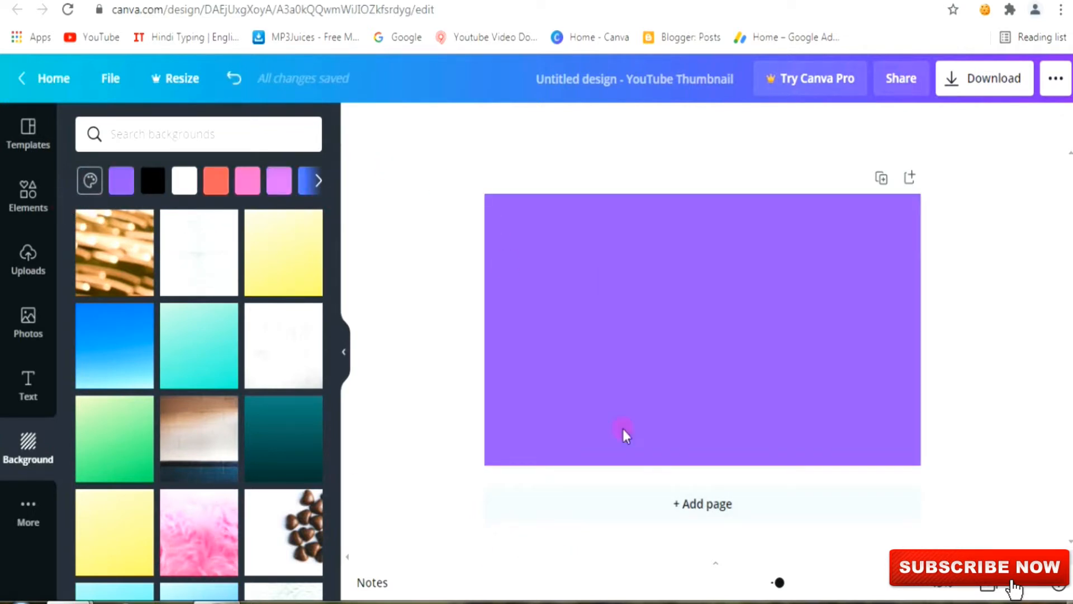
Step: Copy the woman's cut-out PNG from the desktop and paste it into the Canva thumbnail
{"action": "left_click", "coordinate": [655, 435]}
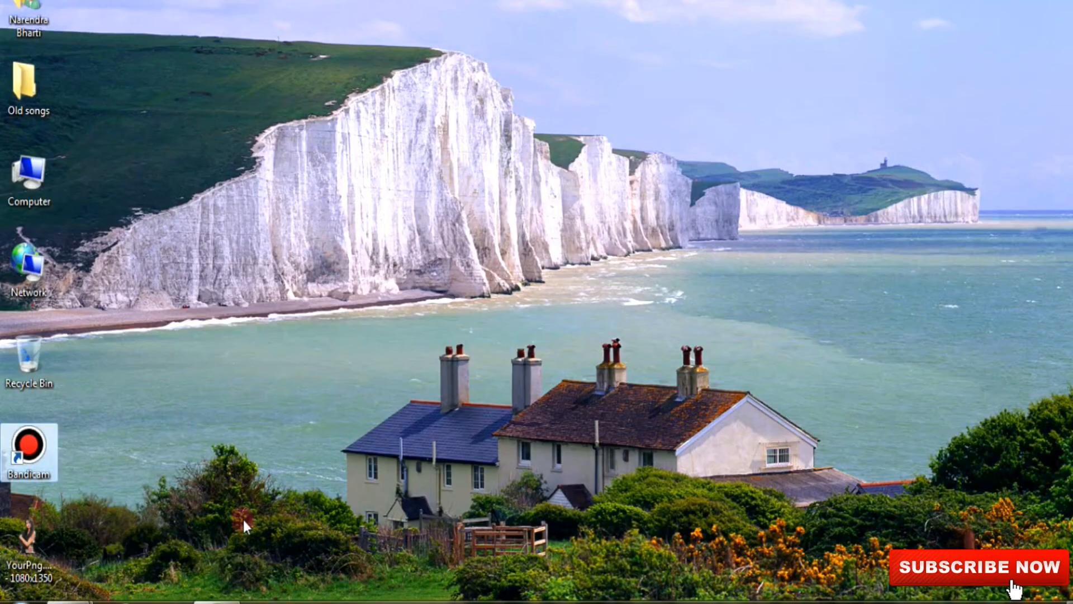
{"action": "left_click", "coordinate": [44, 540]}
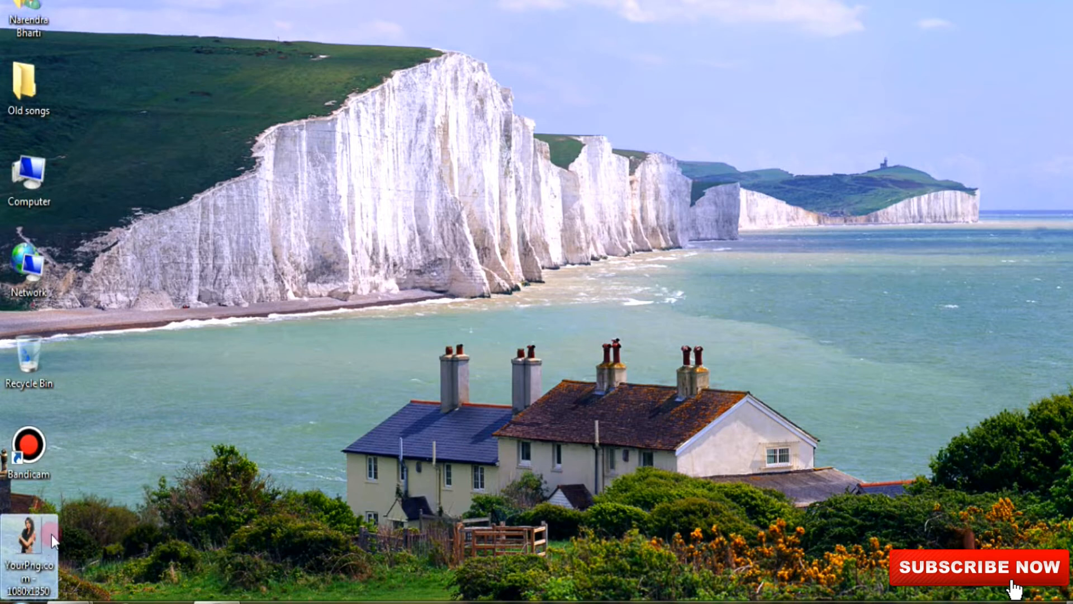
{"action": "key", "text": "alt+Tab"}
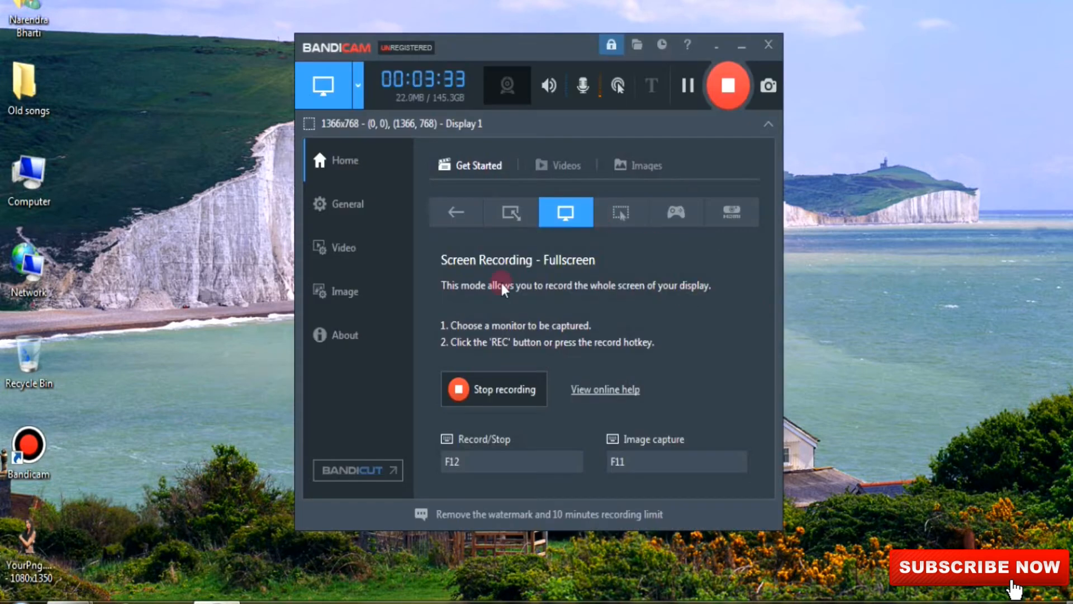
{"action": "key", "text": "alt+Tab"}
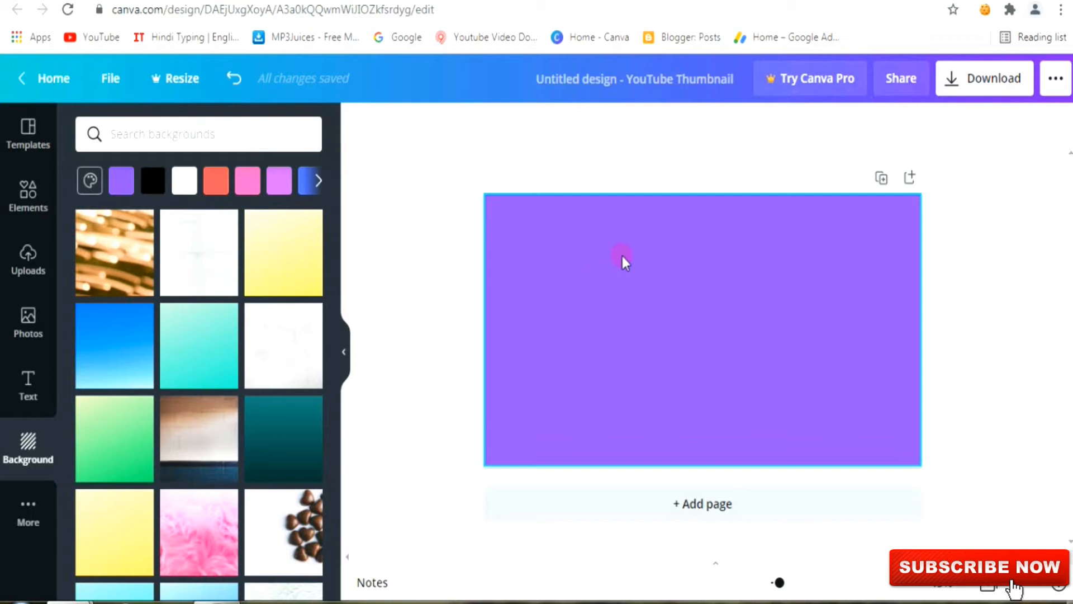
{"action": "key", "text": "ctrl+v"}
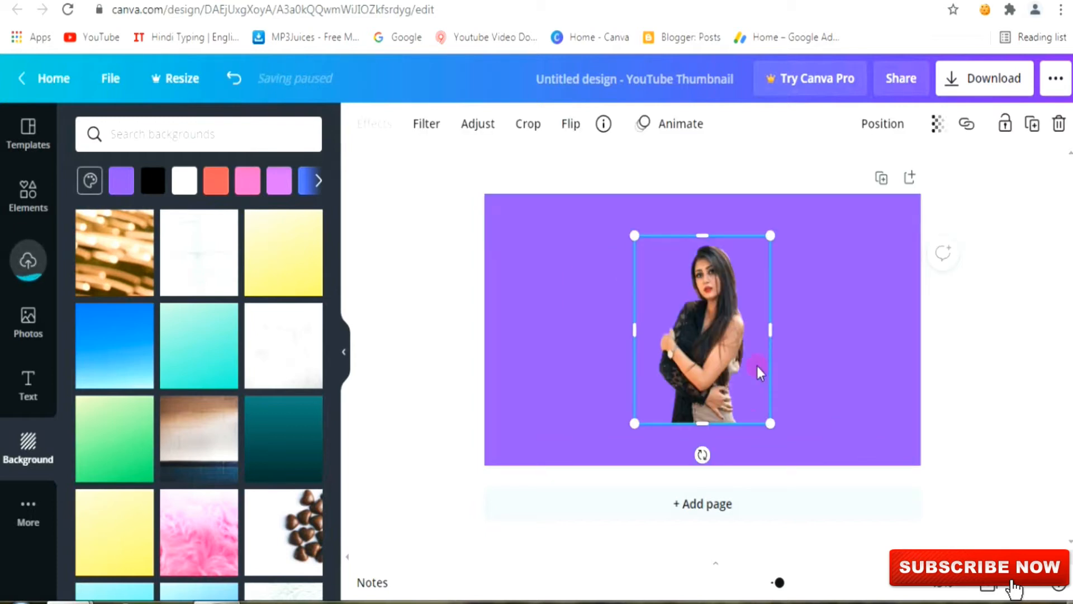
Step: Enlarge the pasted photo and place it against the page's right edge, spanning nearly the full page height
{"action": "left_click_drag", "start_coordinate": [799, 444], "coordinate": [803, 421]}
{"action": "left_click_drag", "start_coordinate": [734, 288], "coordinate": [836, 268]}
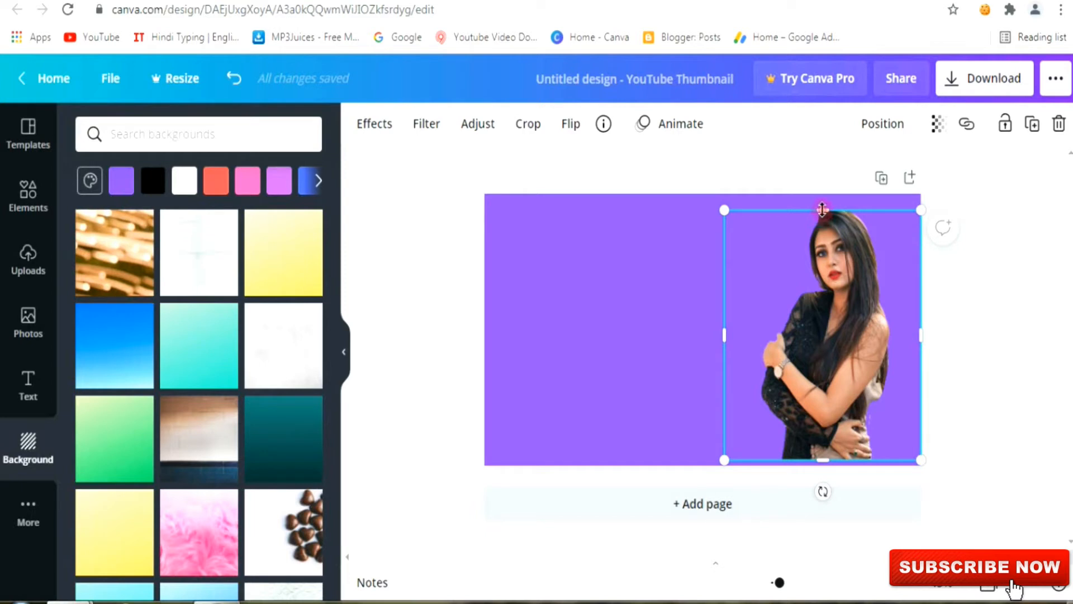
{"action": "left_click_drag", "start_coordinate": [824, 203], "coordinate": [824, 198]}
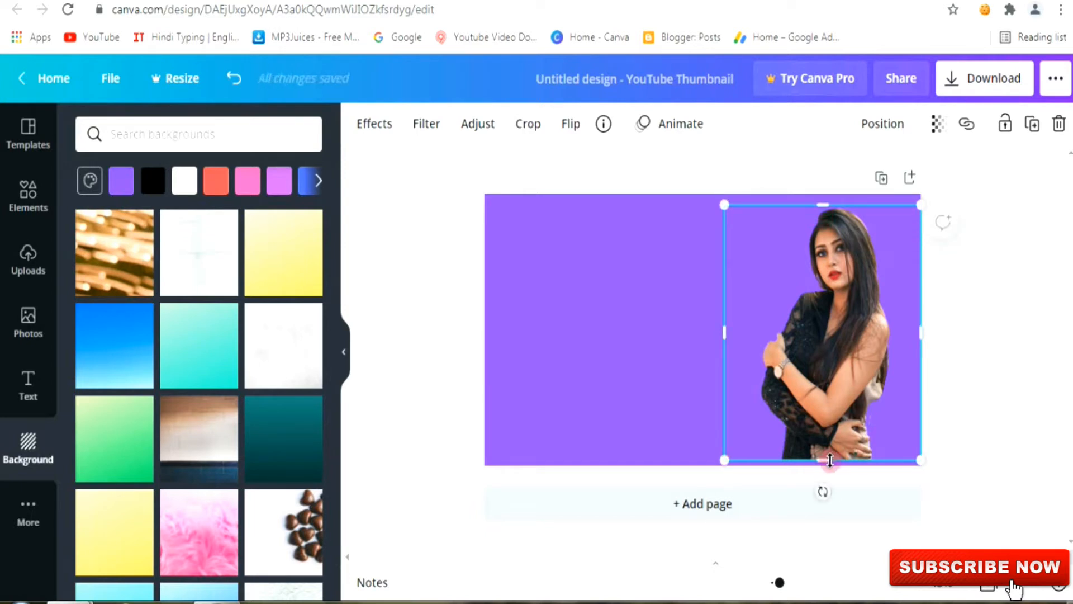
{"action": "left_click_drag", "start_coordinate": [823, 462], "coordinate": [823, 467]}
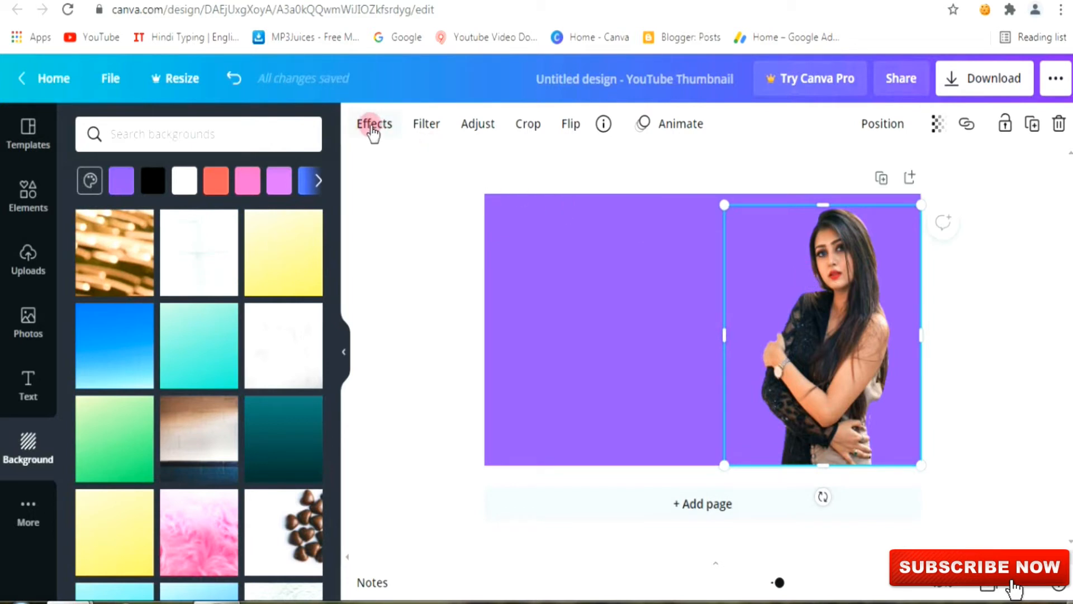
Step: Give the photo the Glow effect from the Shadows collection and open the glow's settings
{"action": "left_click", "coordinate": [372, 129]}
{"action": "left_click_drag", "start_coordinate": [335, 220], "coordinate": [325, 341]}
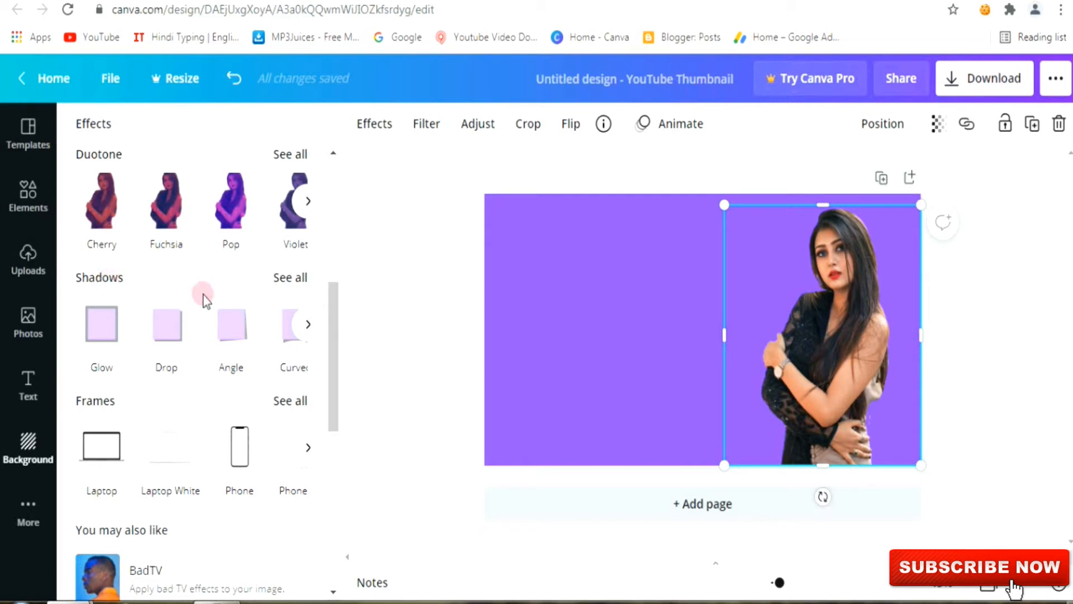
{"action": "left_click", "coordinate": [291, 277]}
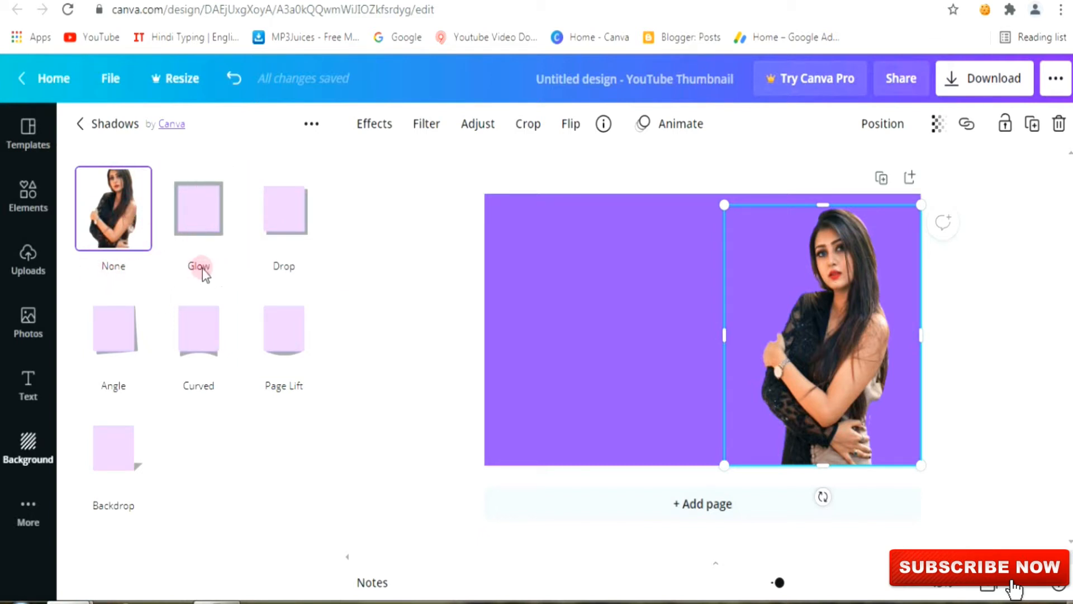
{"action": "left_click", "coordinate": [202, 209]}
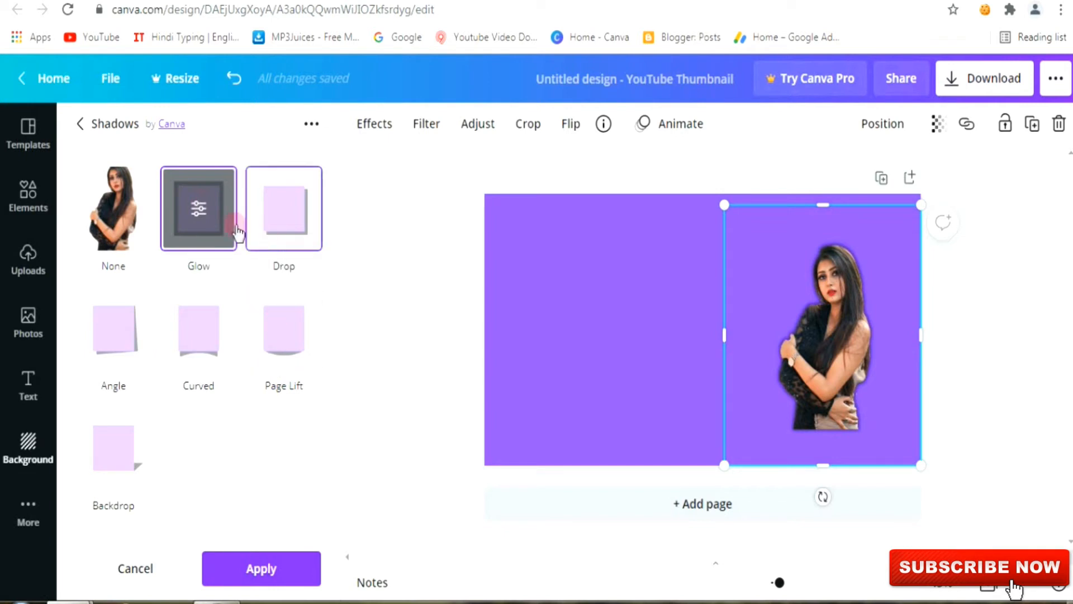
{"action": "left_click", "coordinate": [207, 211]}
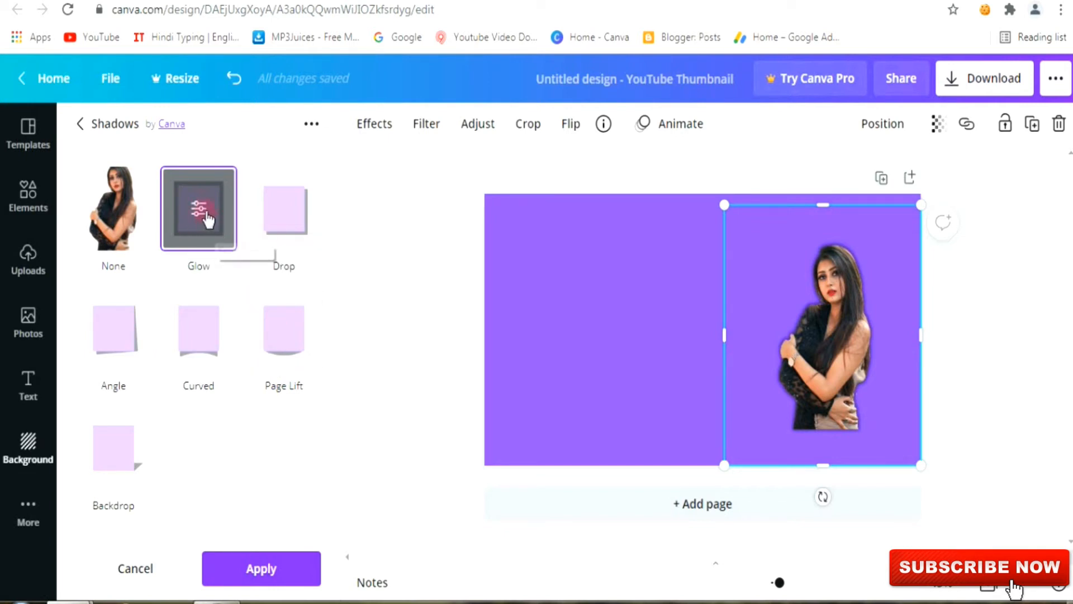
{"action": "right_click", "coordinate": [206, 213]}
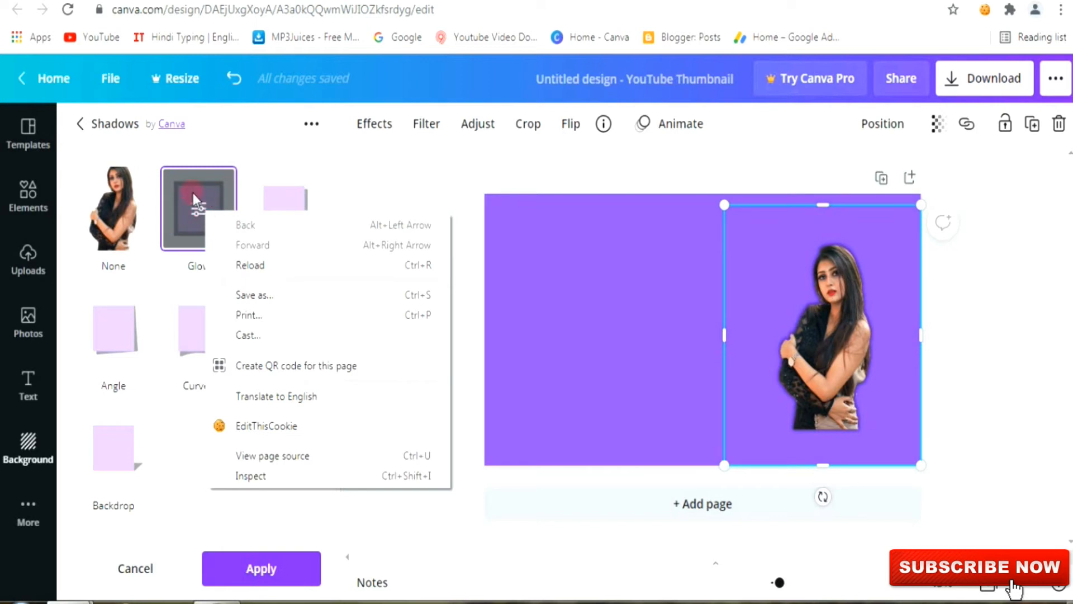
{"action": "left_click", "coordinate": [193, 199]}
{"action": "left_click", "coordinate": [192, 198]}
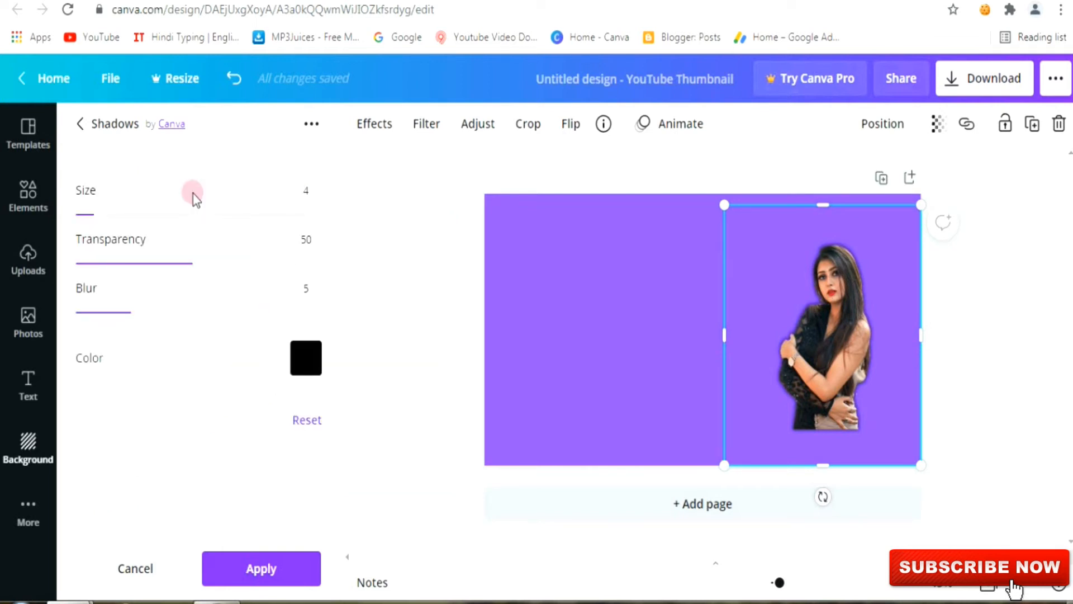
Step: Change the glow color to White #ffffff
{"action": "left_click", "coordinate": [307, 362]}
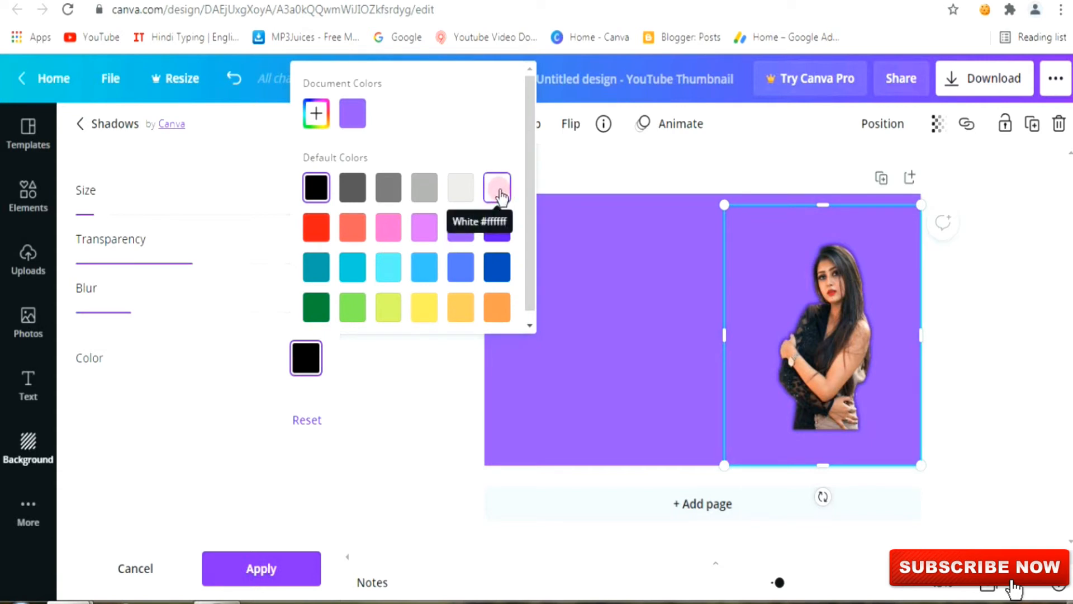
{"action": "left_click", "coordinate": [499, 189]}
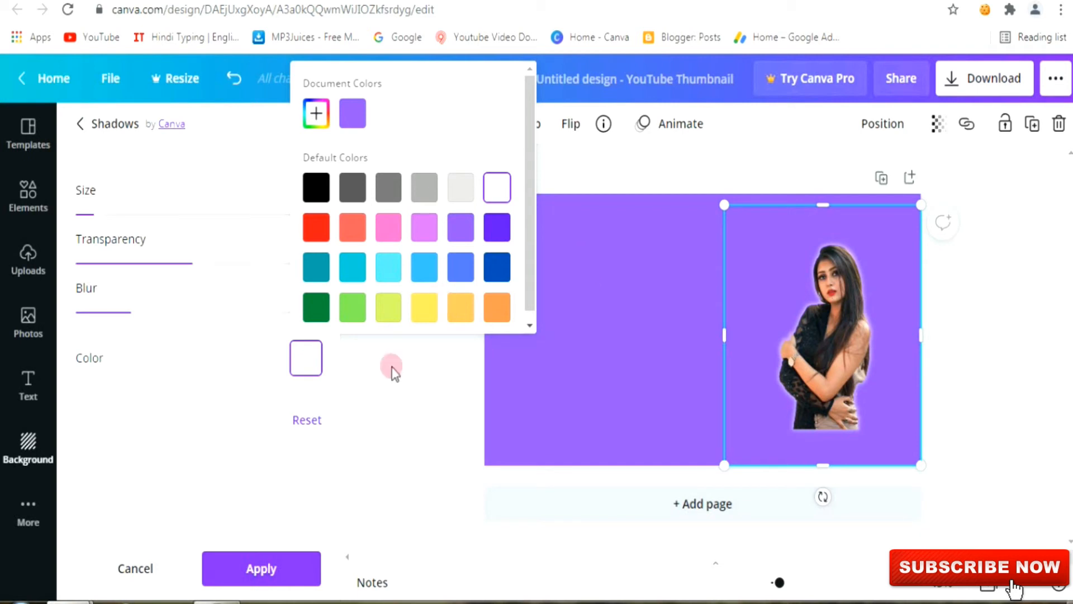
{"action": "left_click", "coordinate": [222, 397]}
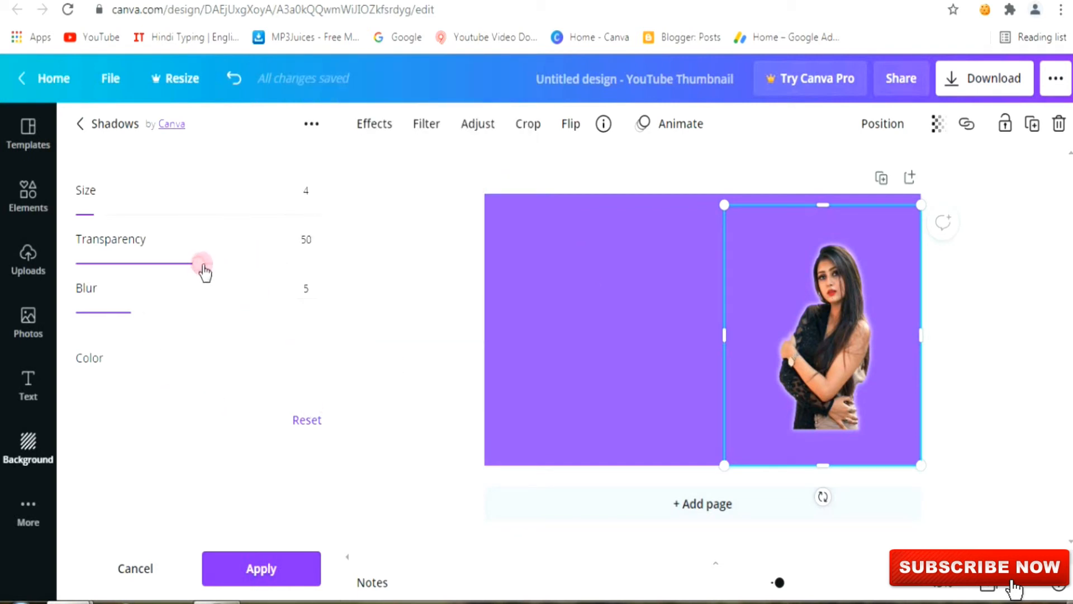
Step: Set the glow's transparency to 100, its size to 8 and its blur to 4
{"action": "left_click_drag", "start_coordinate": [205, 272], "coordinate": [281, 283]}
{"action": "left_click_drag", "start_coordinate": [309, 283], "coordinate": [347, 280]}
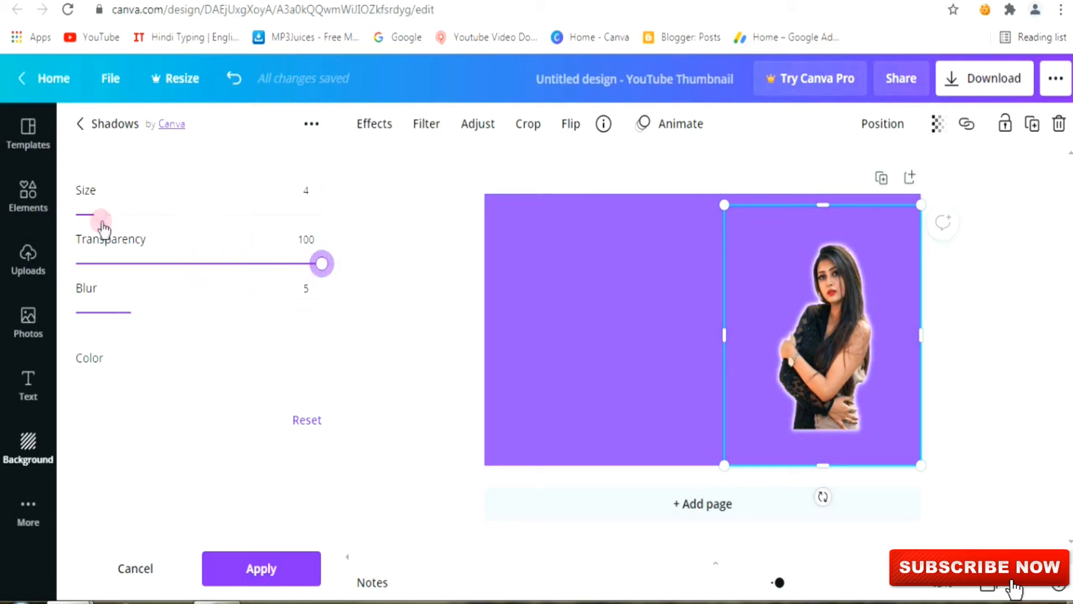
{"action": "left_click_drag", "start_coordinate": [106, 223], "coordinate": [129, 220]}
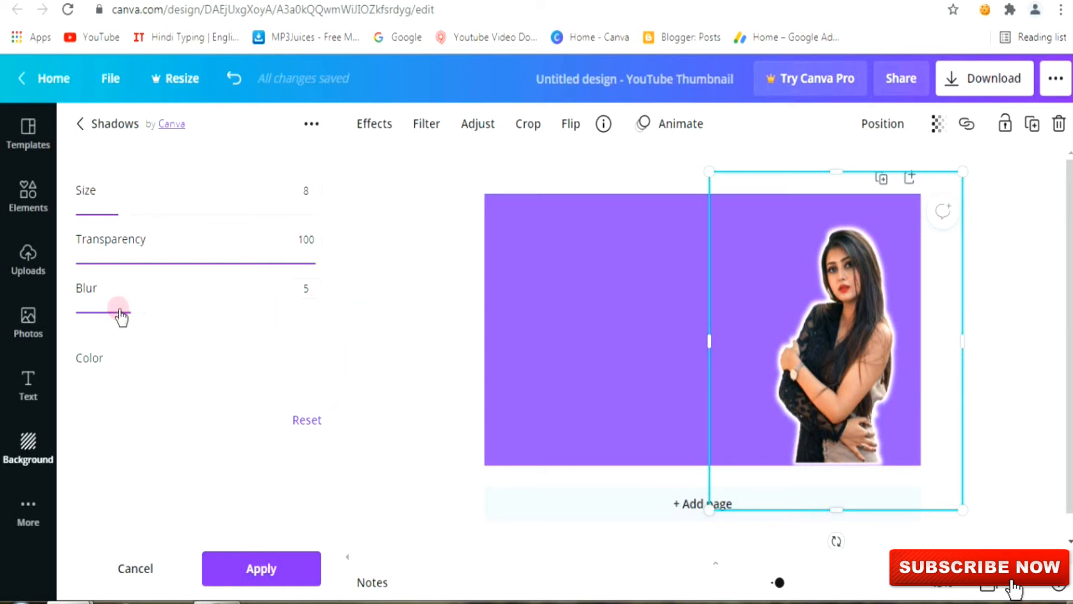
{"action": "mouse_move", "coordinate": [130, 312]}
{"action": "left_mouse_down"}
{"action": "mouse_move", "coordinate": [295, 329]}
{"action": "mouse_move", "coordinate": [123, 319]}
{"action": "left_mouse_up"}
Step: Lower the top edge of the photo's frame slightly, apply the glow effect and deselect the photo
{"action": "left_click_drag", "start_coordinate": [836, 174], "coordinate": [837, 180]}
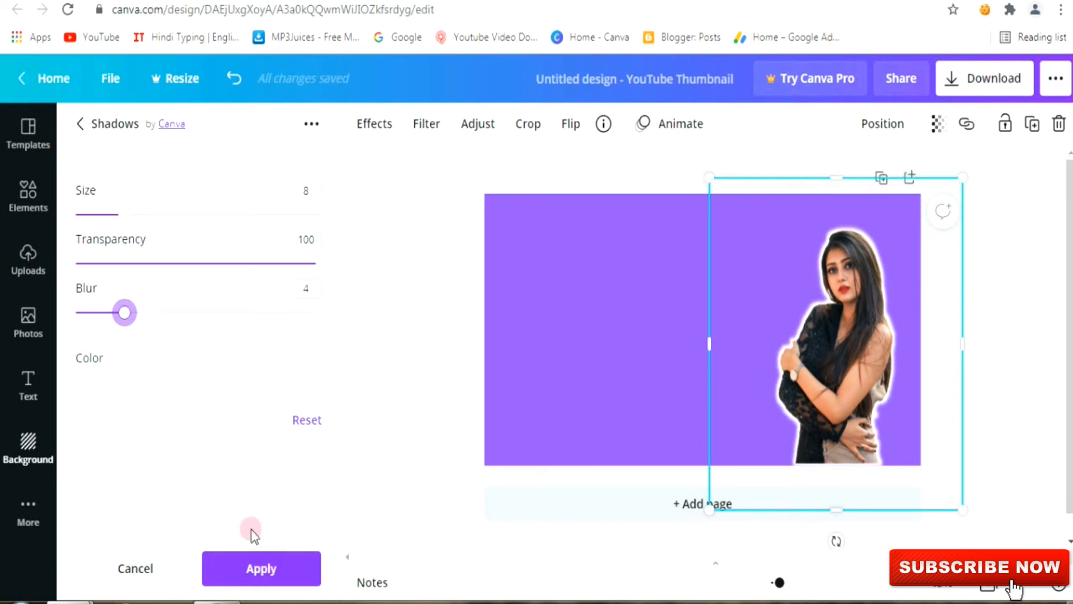
{"action": "left_click", "coordinate": [261, 570]}
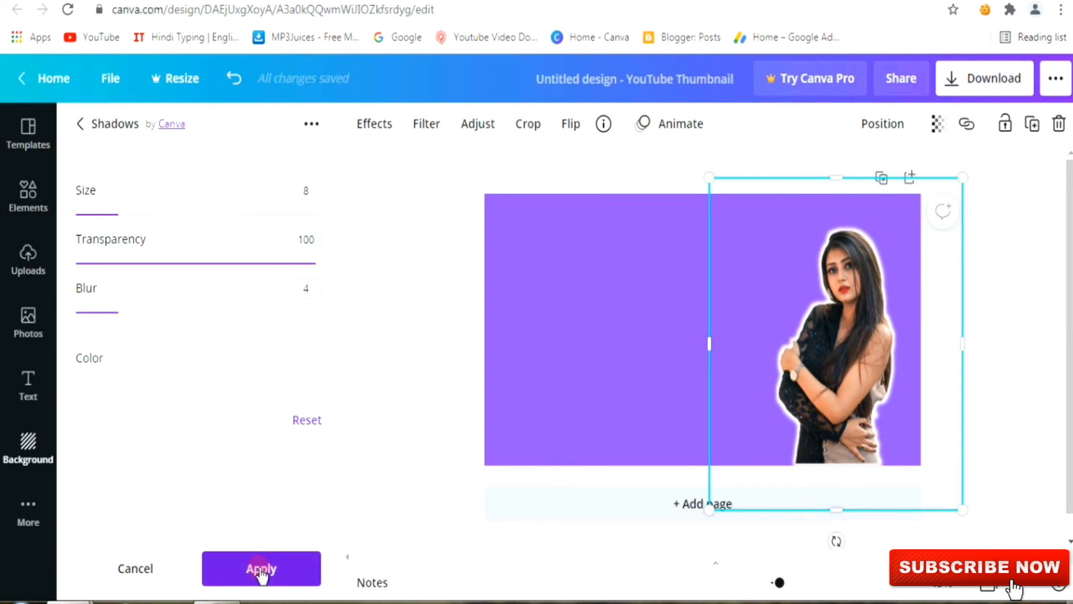
{"action": "left_click", "coordinate": [654, 378]}
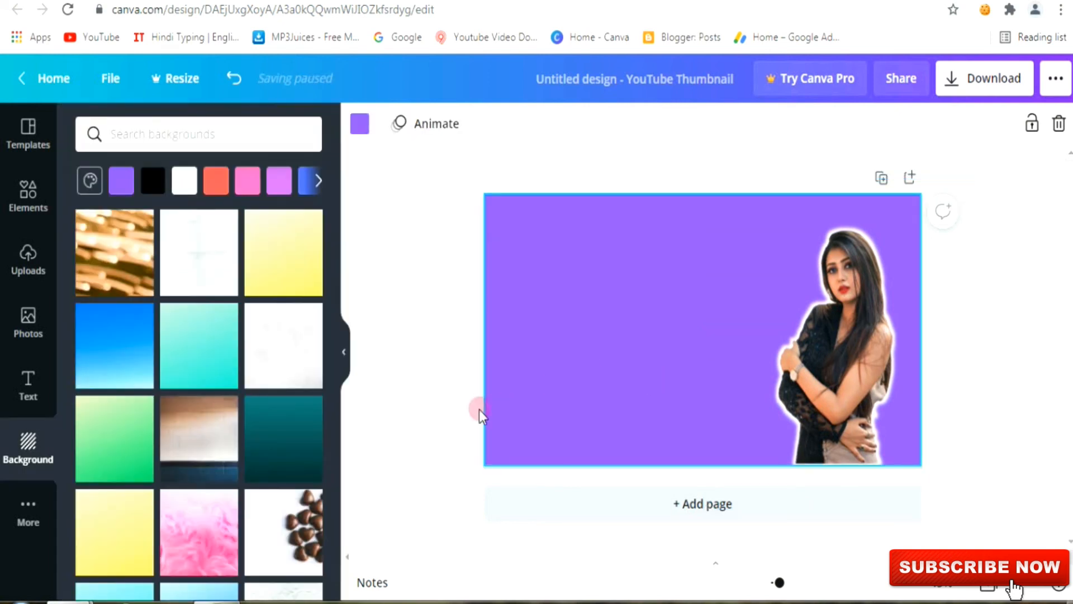